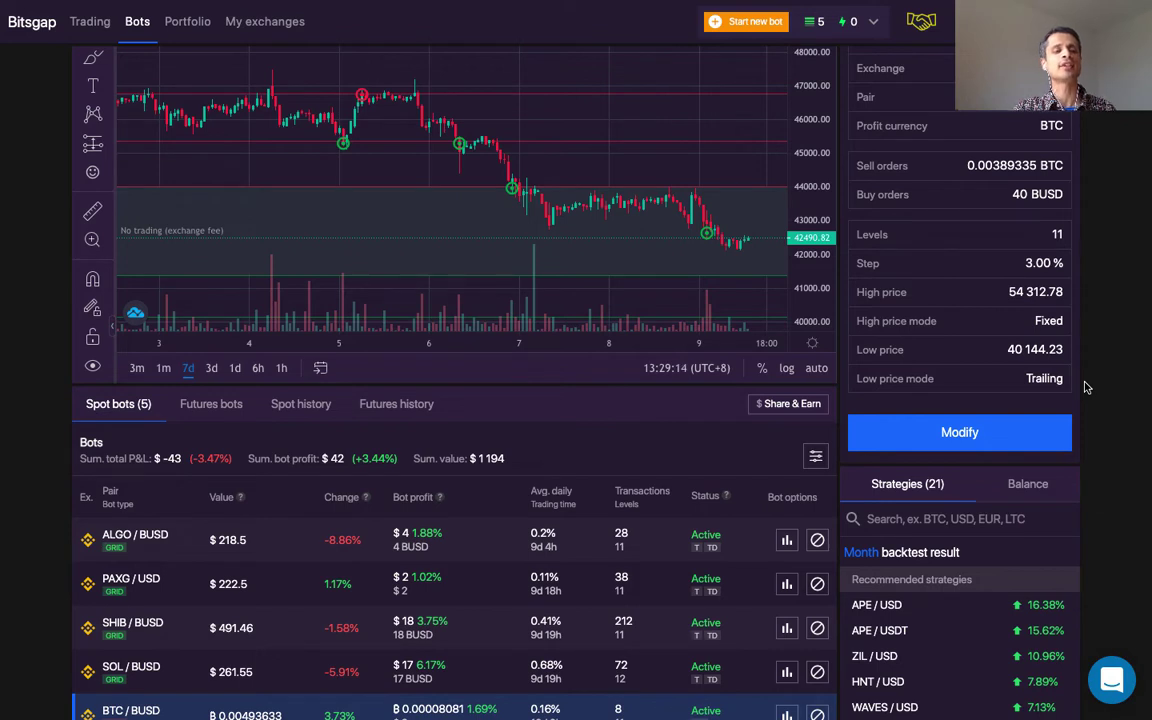
Step: Scroll the Bitsgap bots list, show the tips slide, then bring up CoinGecko's price table
scroll(1087, 387, "down", 1)
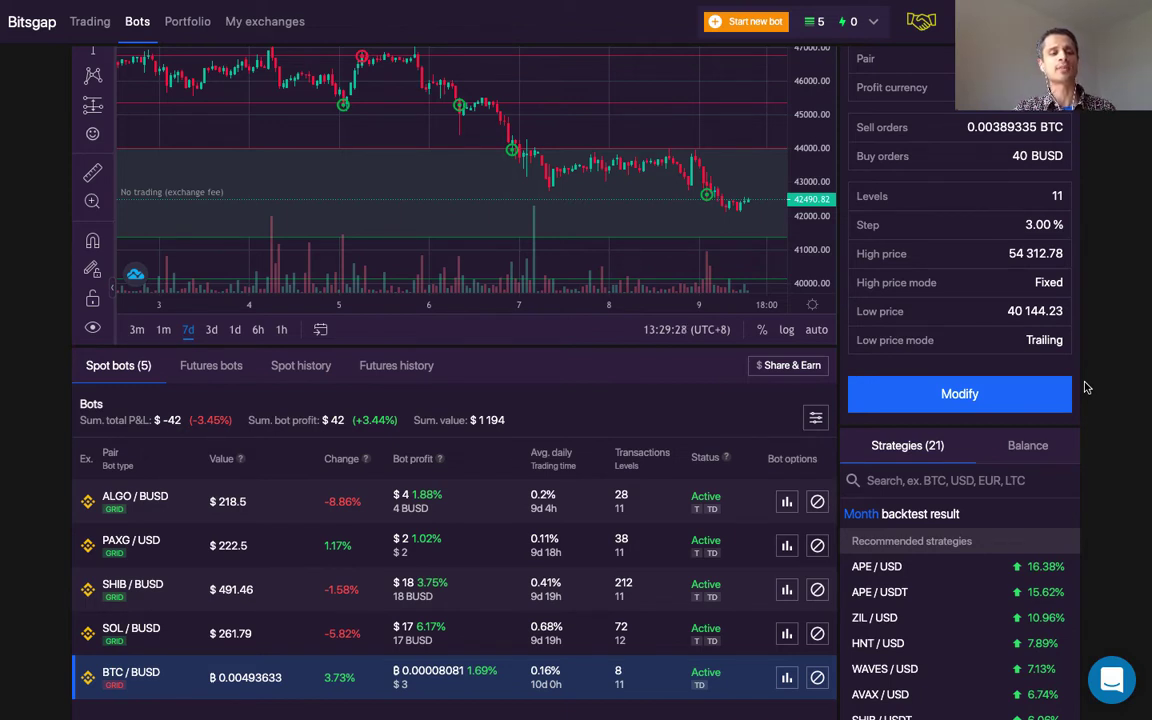
key("alt+Tab")
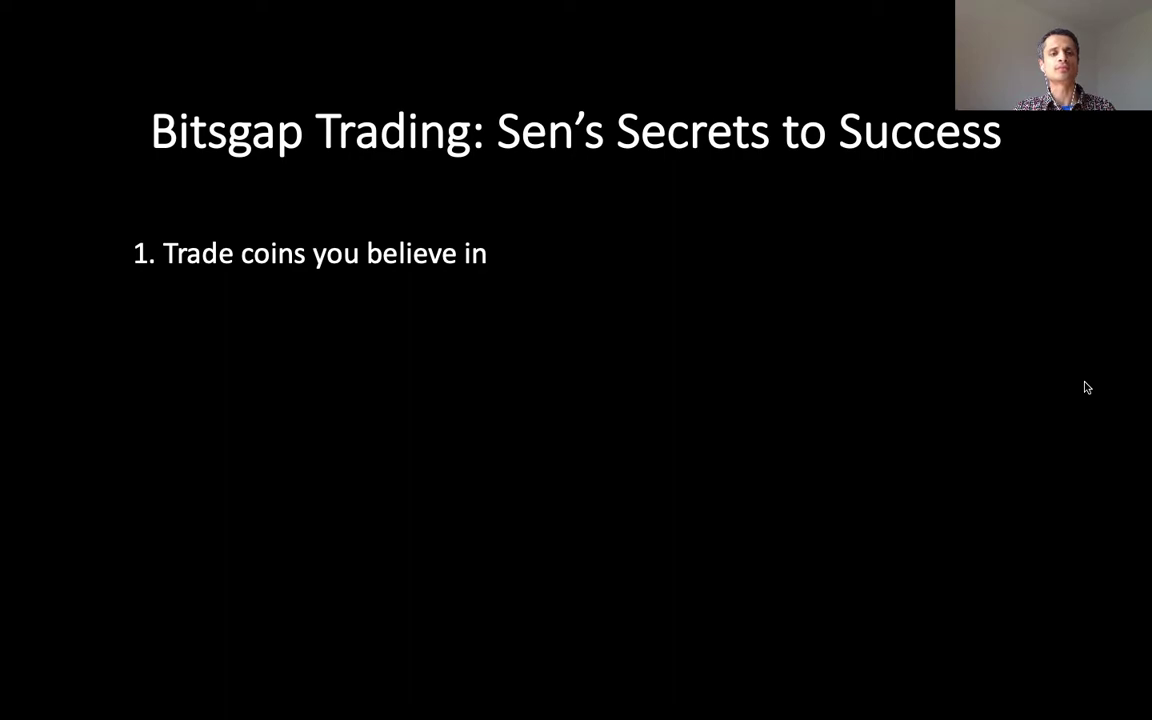
key("alt+Tab")
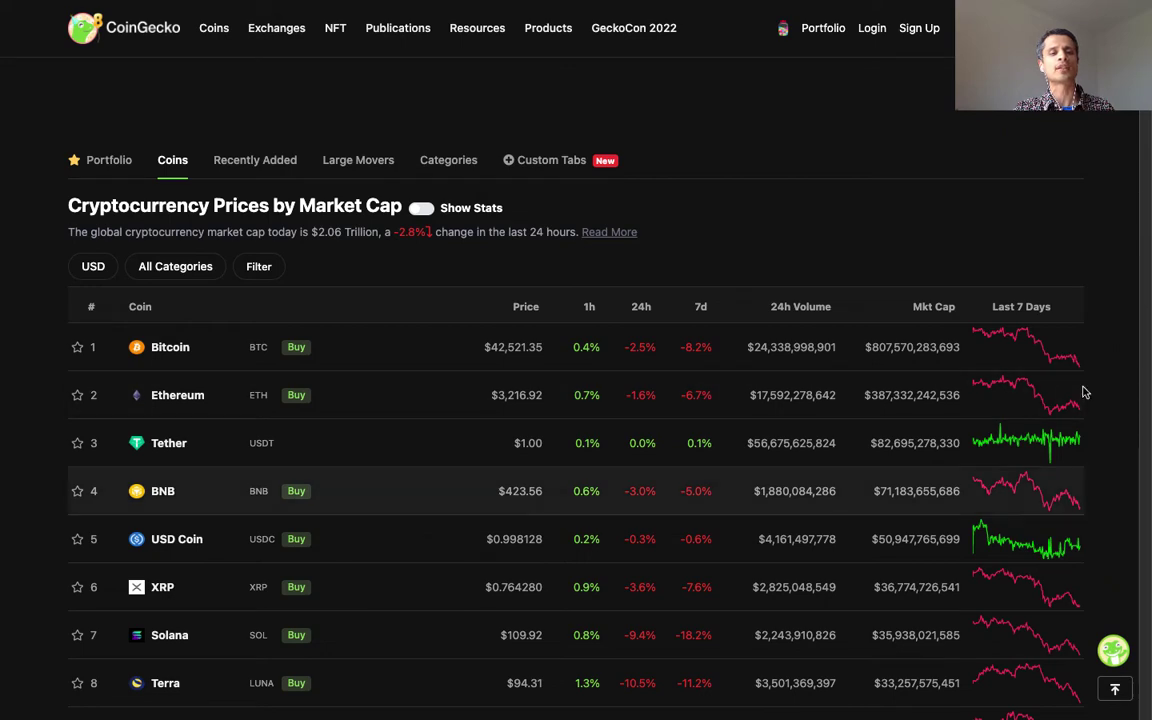
Step: Browse CoinGecko's top coins by market cap, then return to the tips slide
scroll(1006, 530, "down", 2)
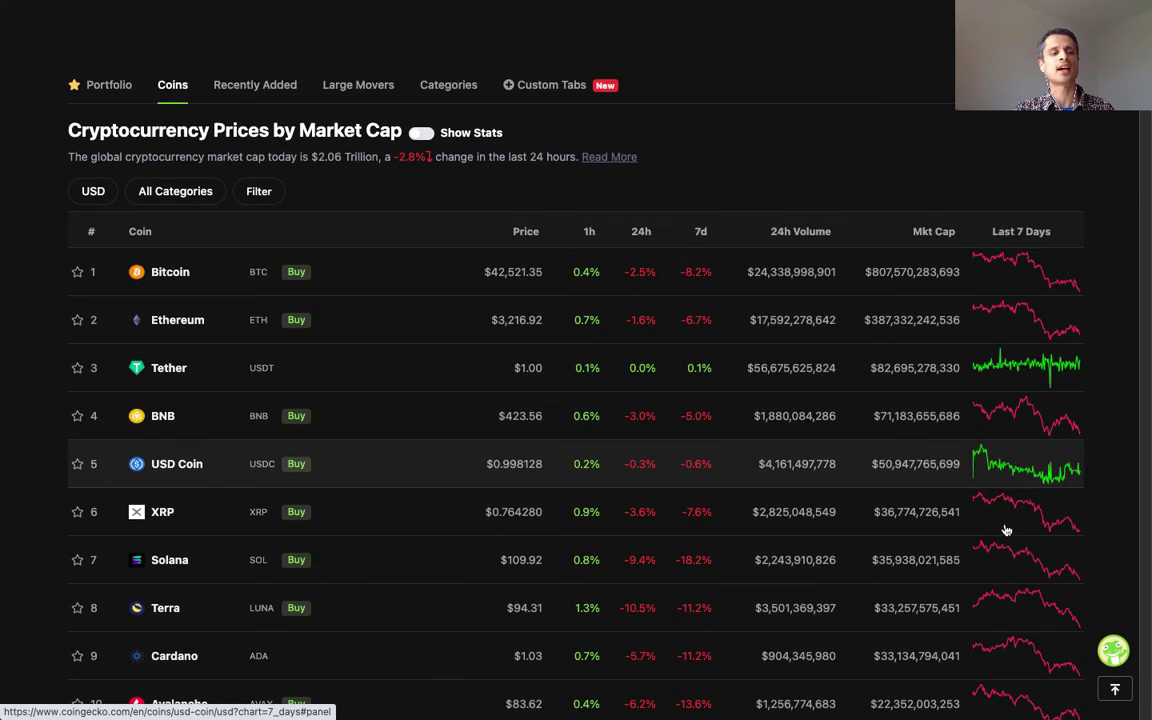
scroll(1006, 530, "down", 3)
scroll(1006, 530, "down", 5)
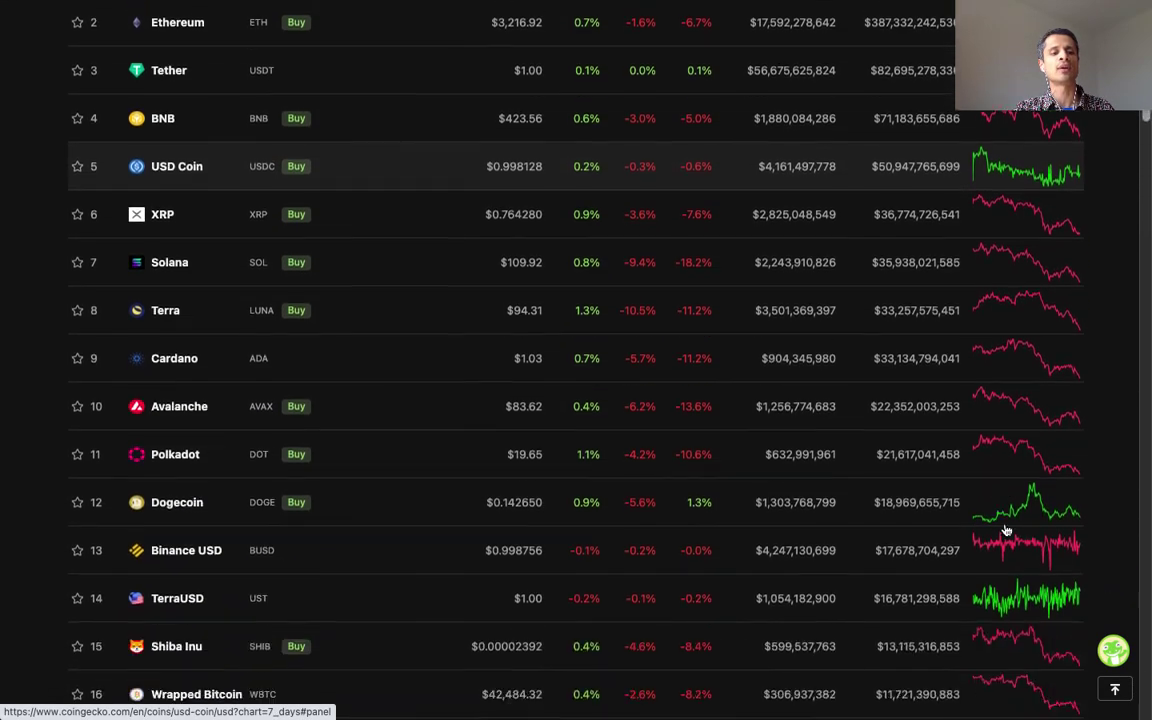
scroll(1006, 530, "up", 5)
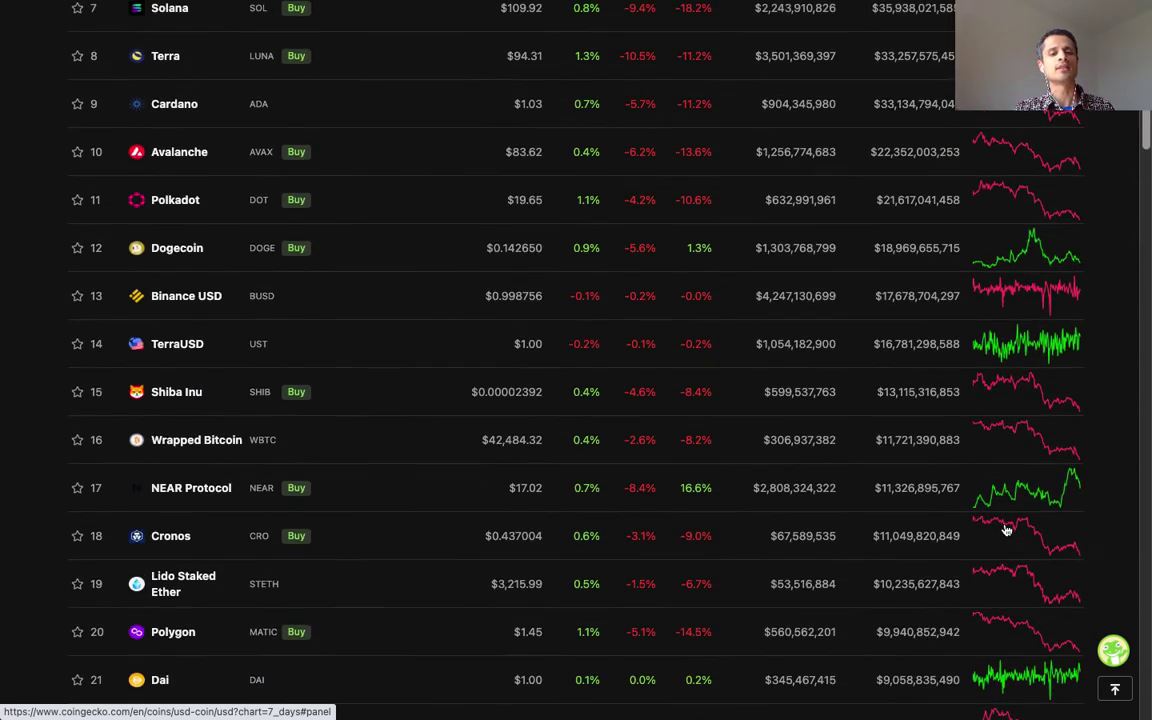
scroll(1006, 530, "up", 2)
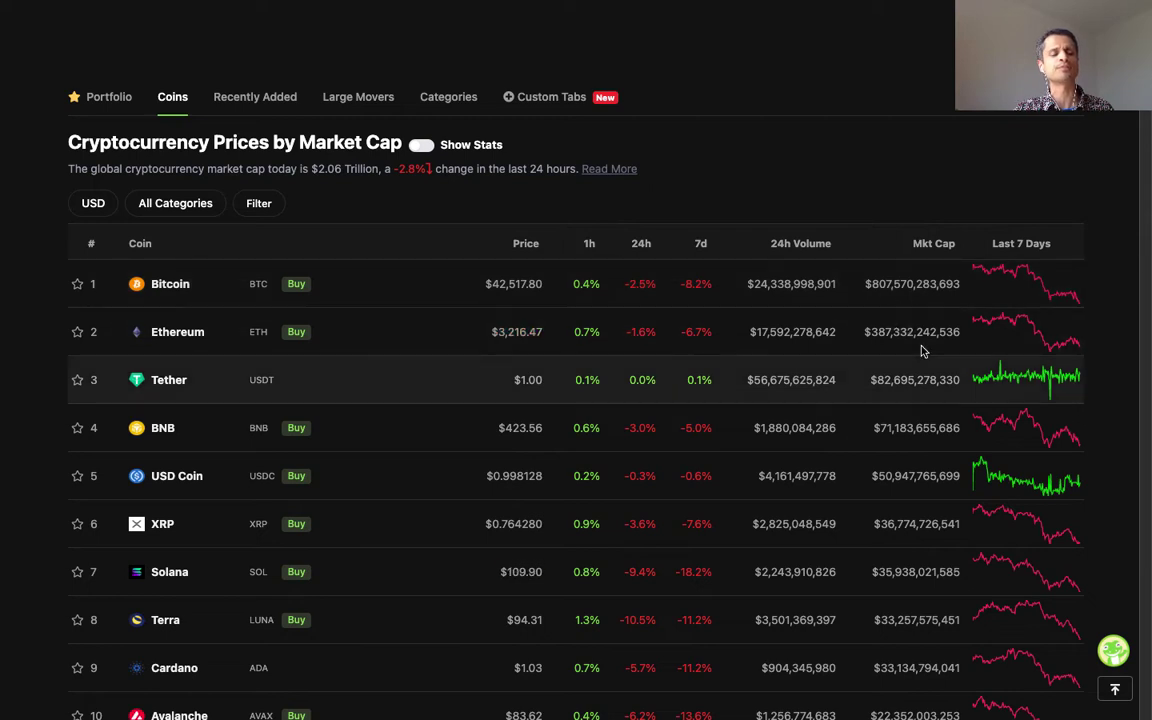
scroll(936, 147, "up", 2)
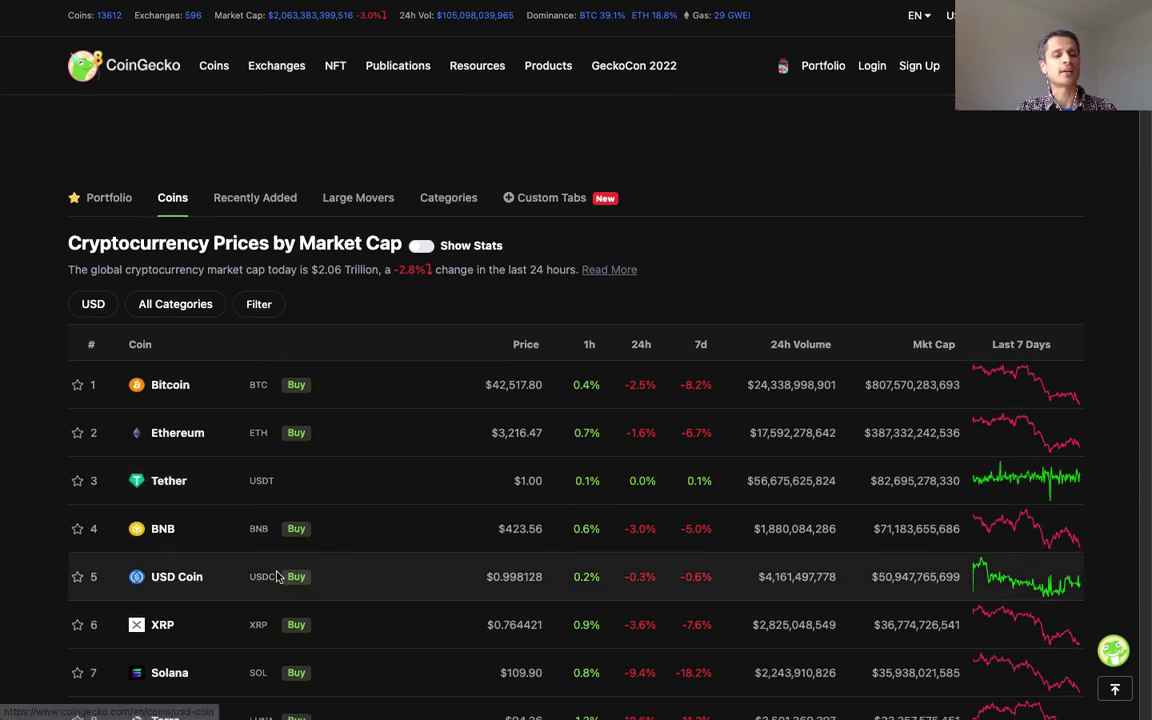
scroll(280, 577, "down", 3)
scroll(278, 577, "down", 2)
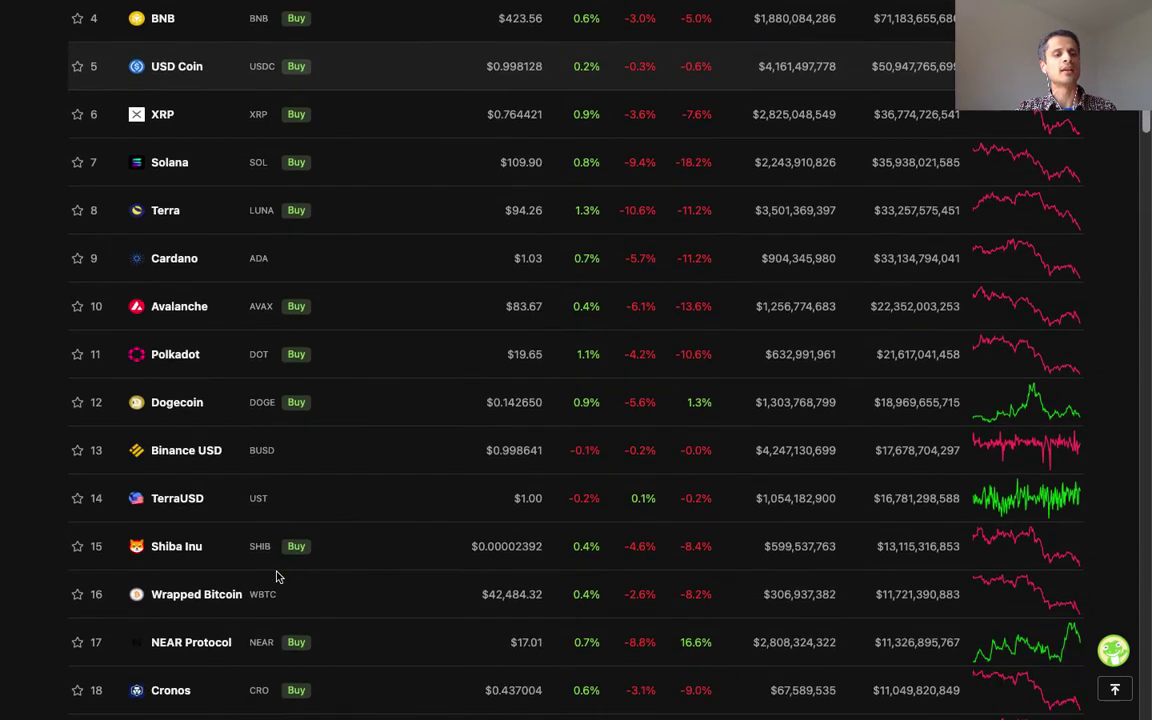
scroll(278, 577, "down", 1)
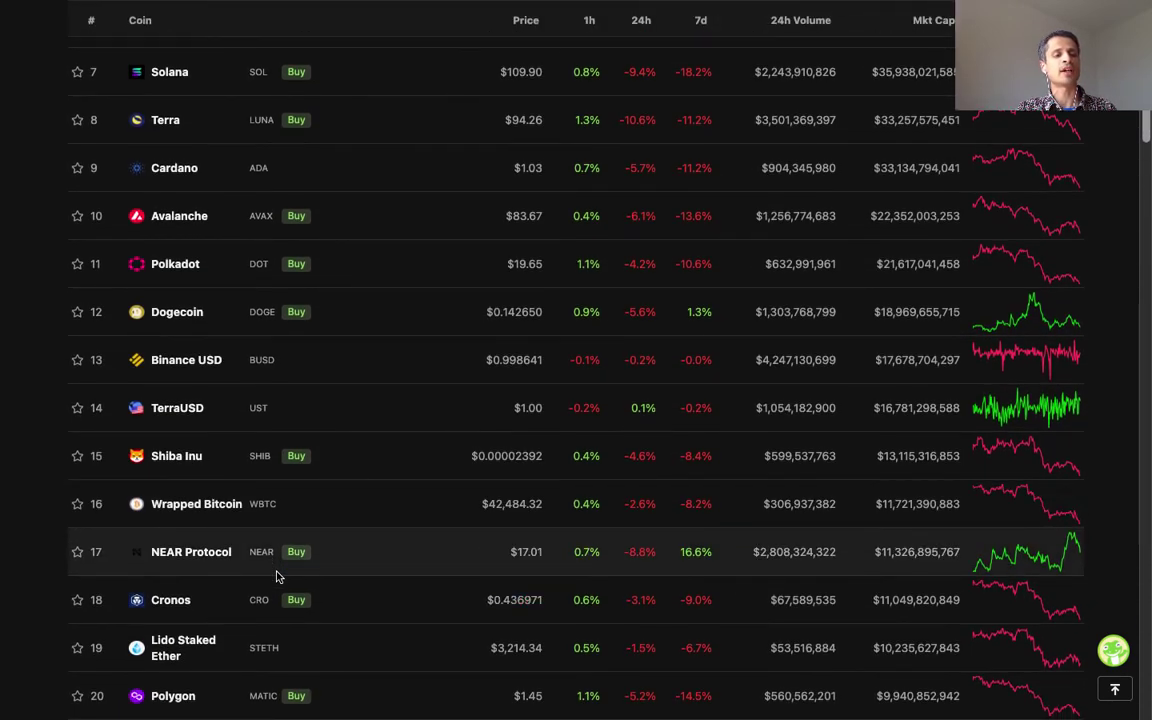
scroll(278, 577, "up", 6)
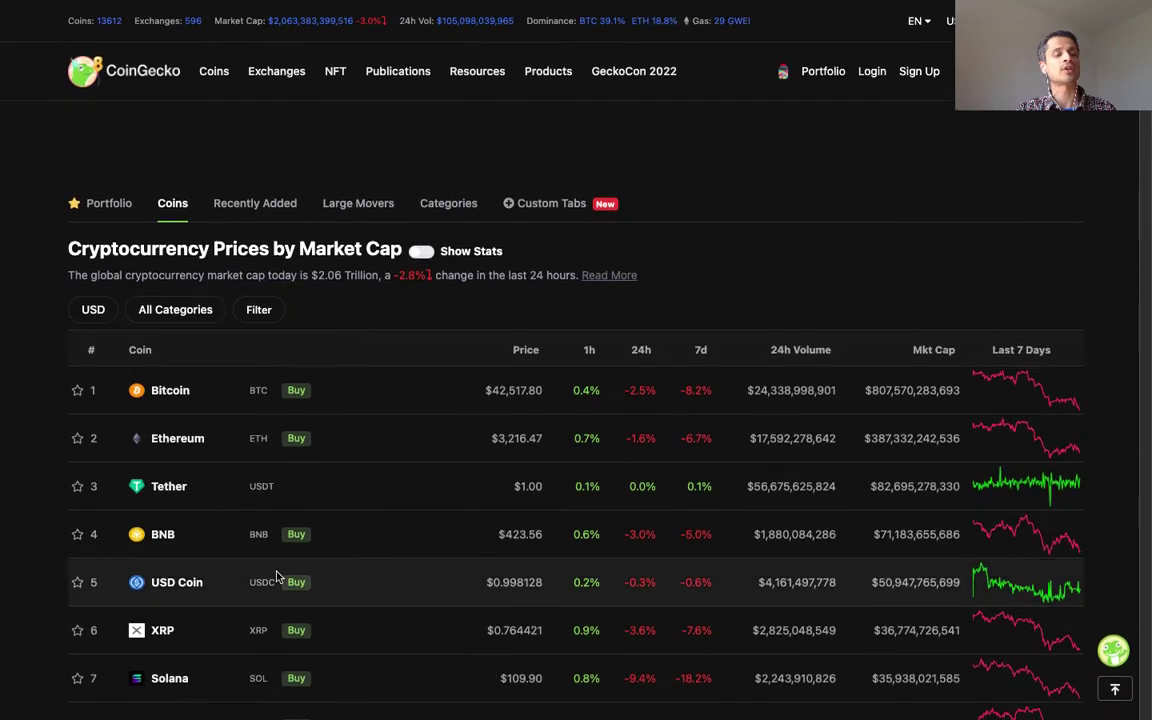
key("alt+Tab")
key("Left")
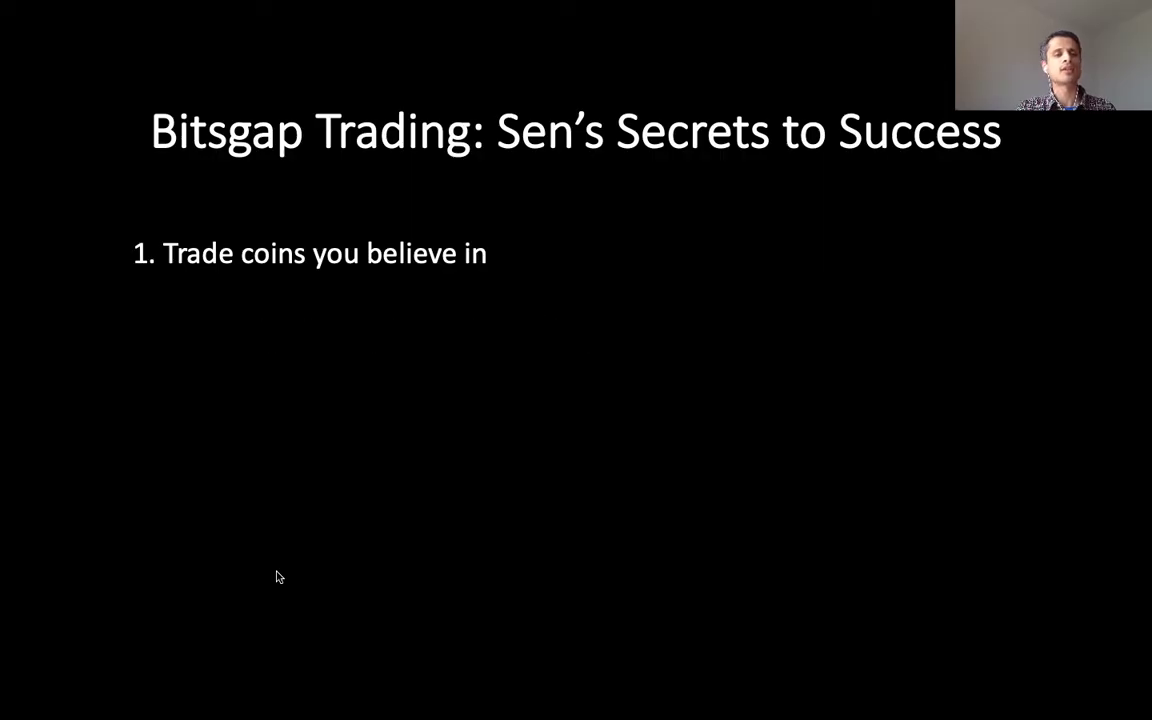
Step: Reveal tip 2, 'Select coins with sufficient volatility', then go back to CoinGecko
key("Right")
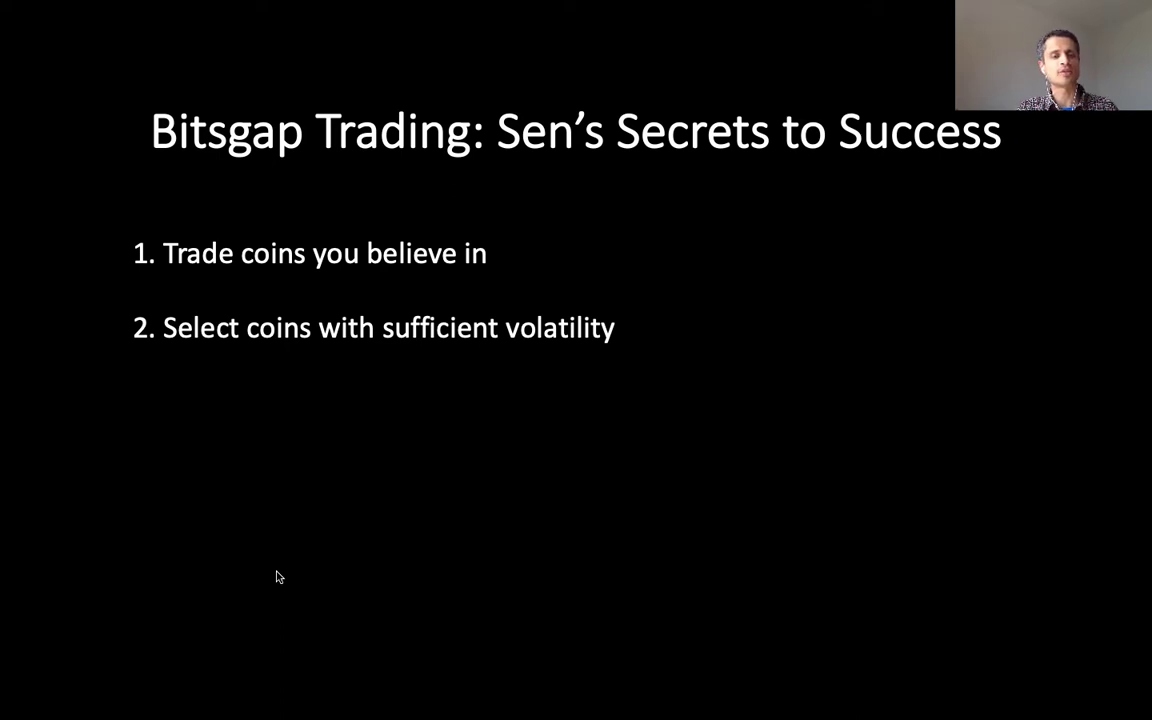
key("alt+Tab")
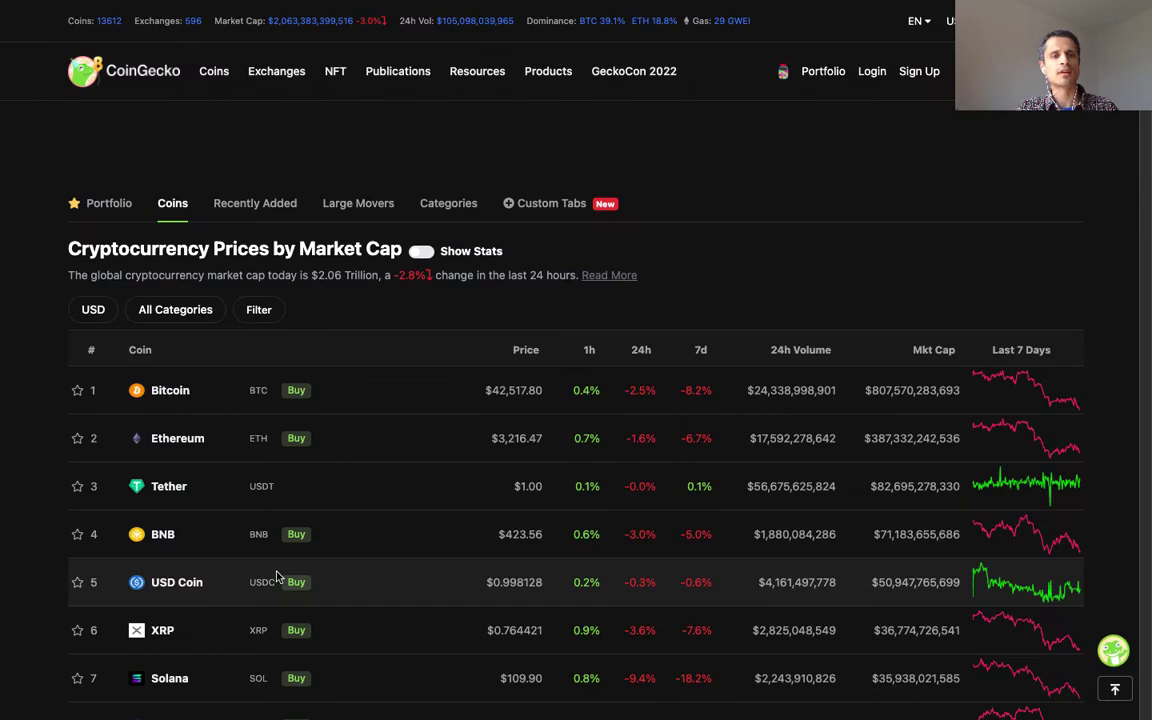
Step: Switch to the TradingView BTCUSD chart with its ATR and HV panes
key("alt+Tab")
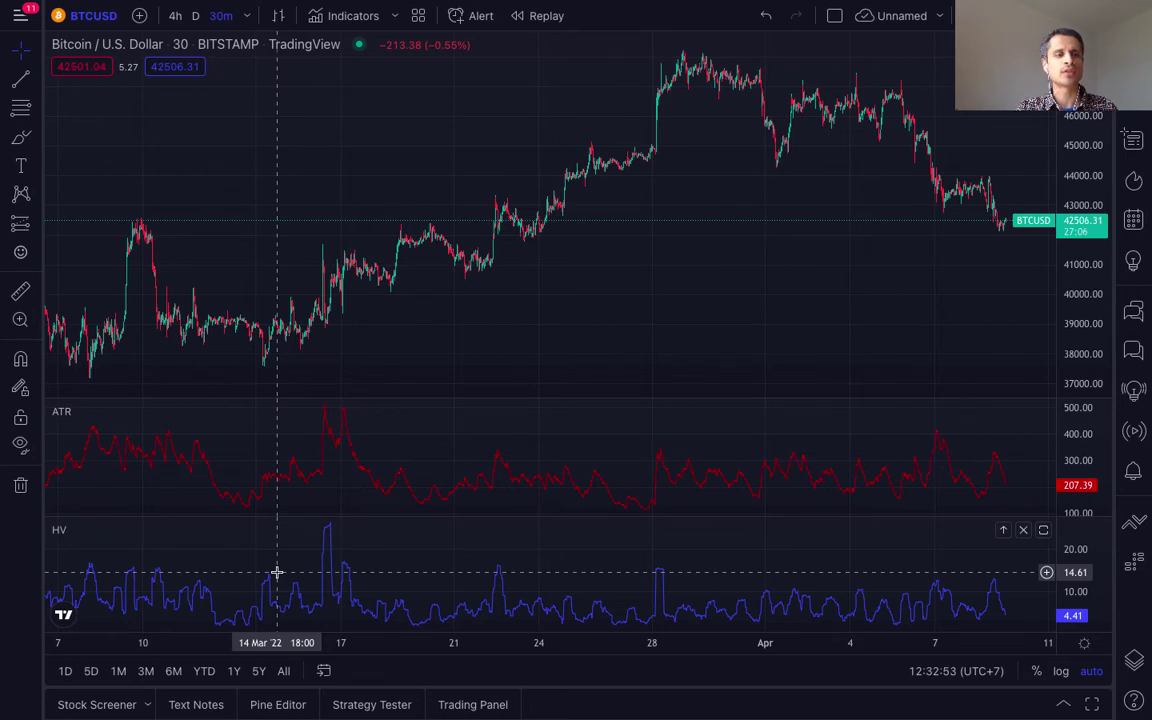
Step: Set the BTCUSD chart range to 1M, showing one month of 30-minute candles
left_click(119, 672)
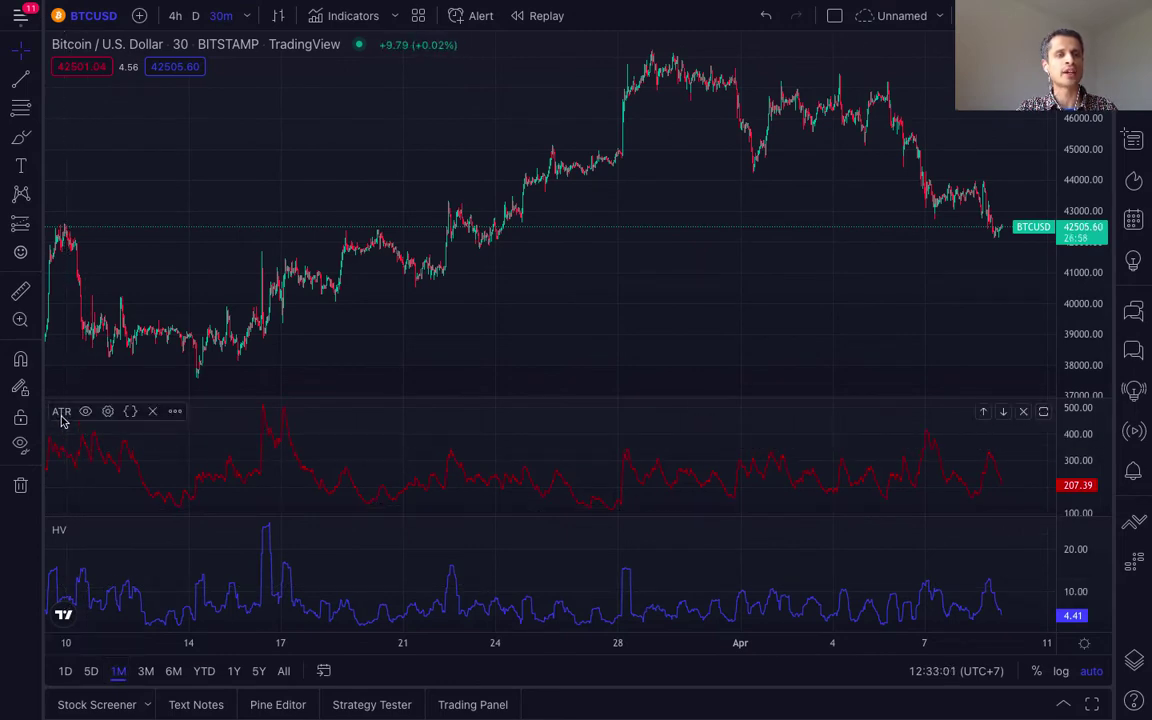
left_click(363, 16)
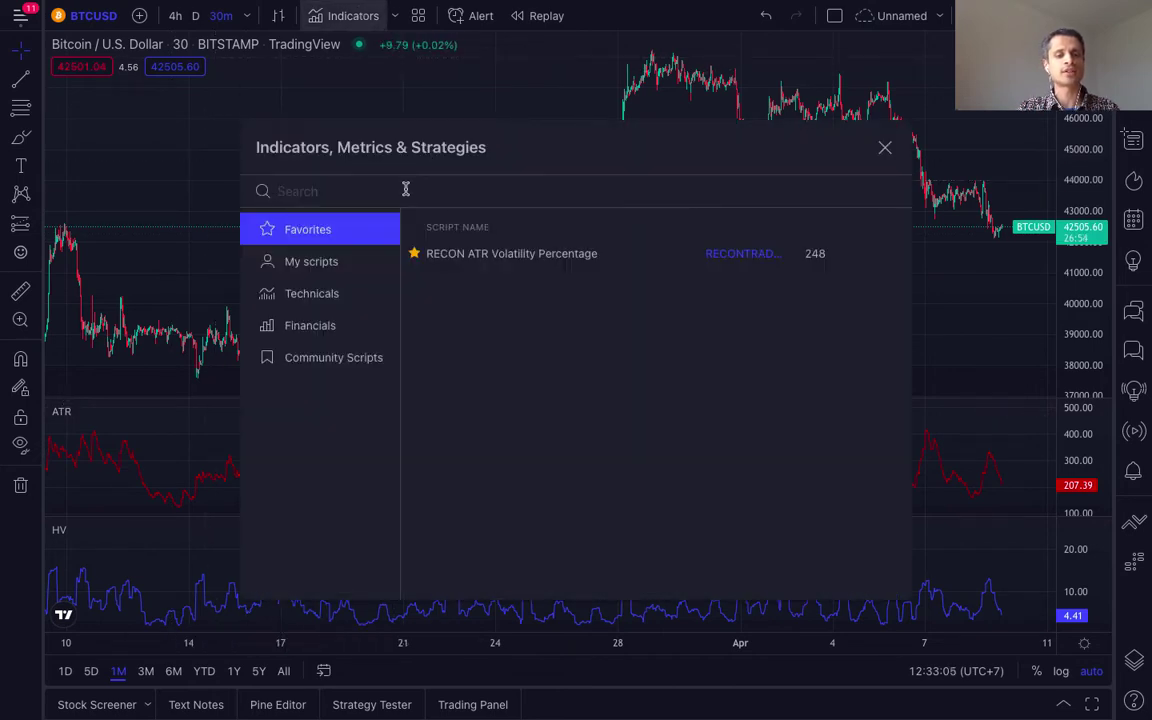
type("atr")
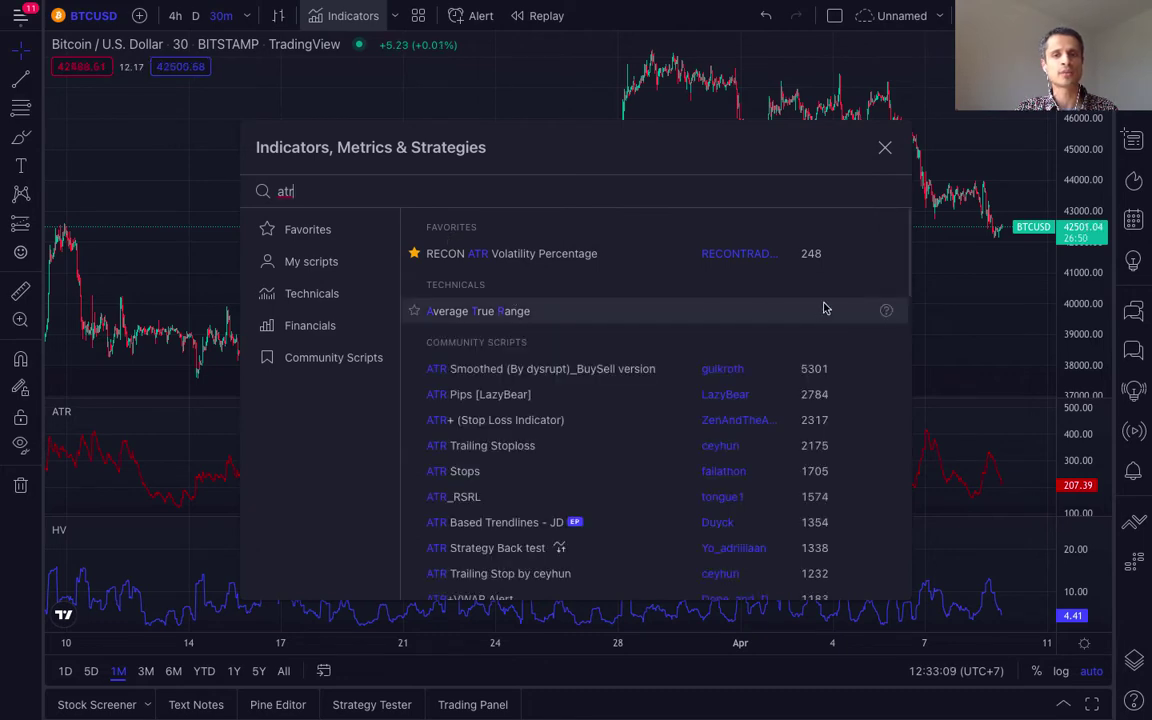
left_click(885, 313)
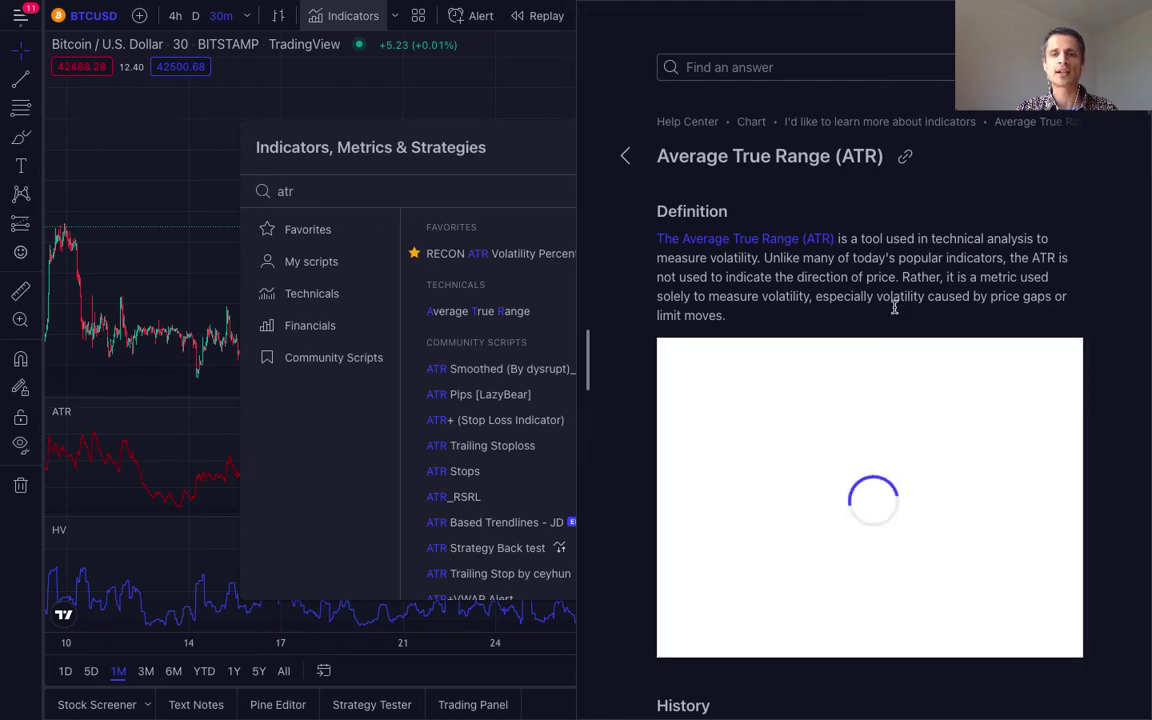
key("Escape")
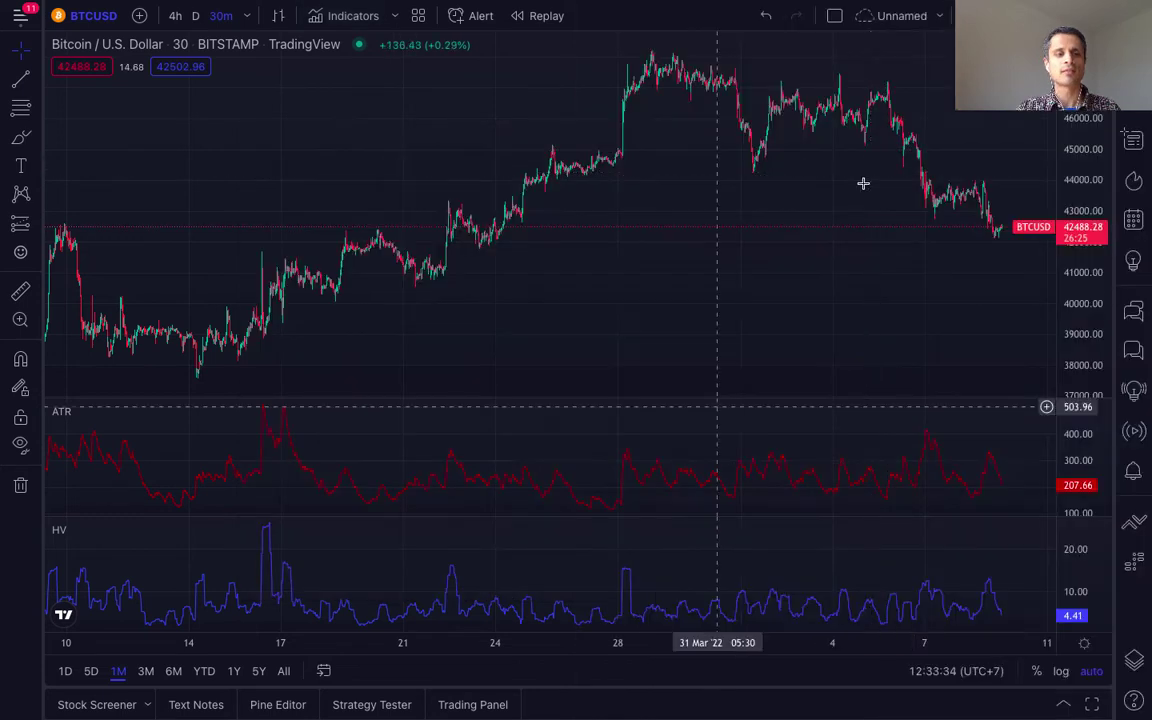
mouse_move(60, 540)
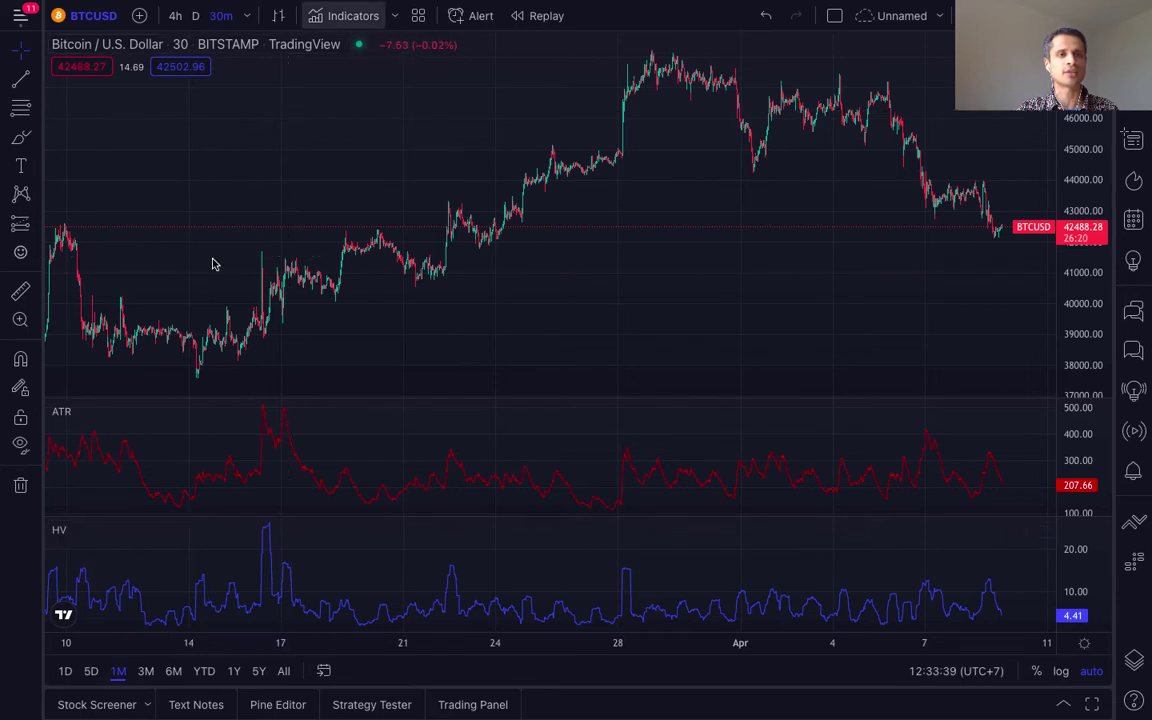
Step: Search the indicators for 'HV' and open the Historical Volatility help article
left_click(350, 15)
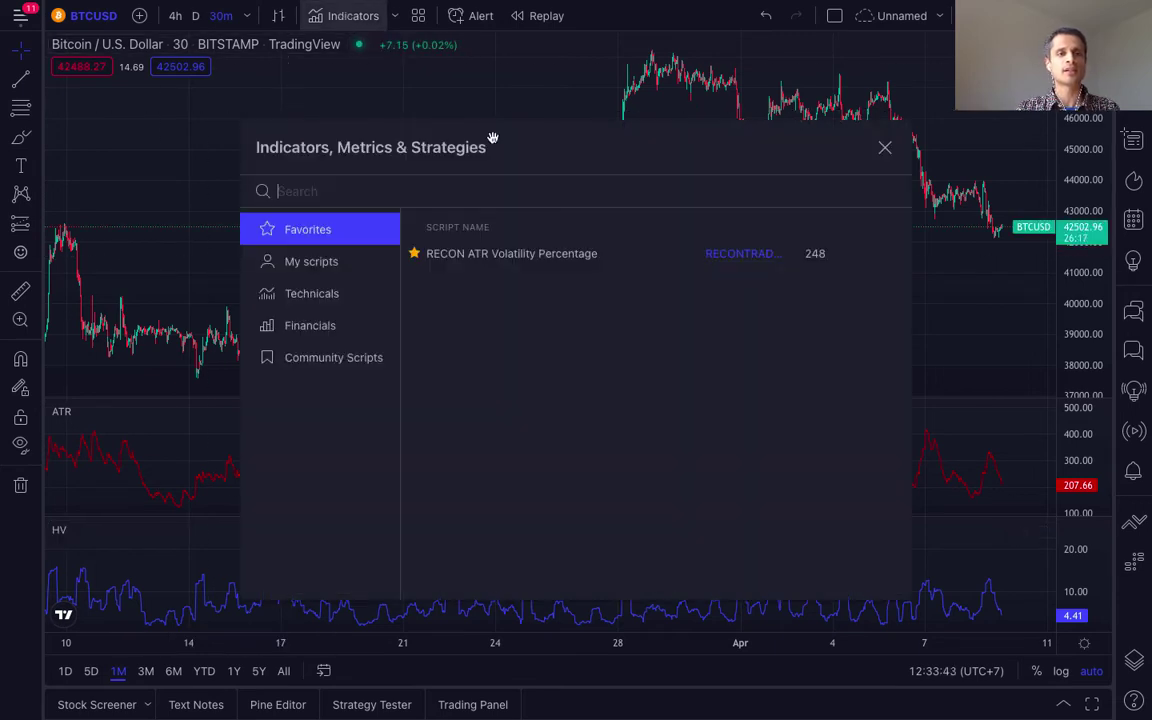
type("HV")
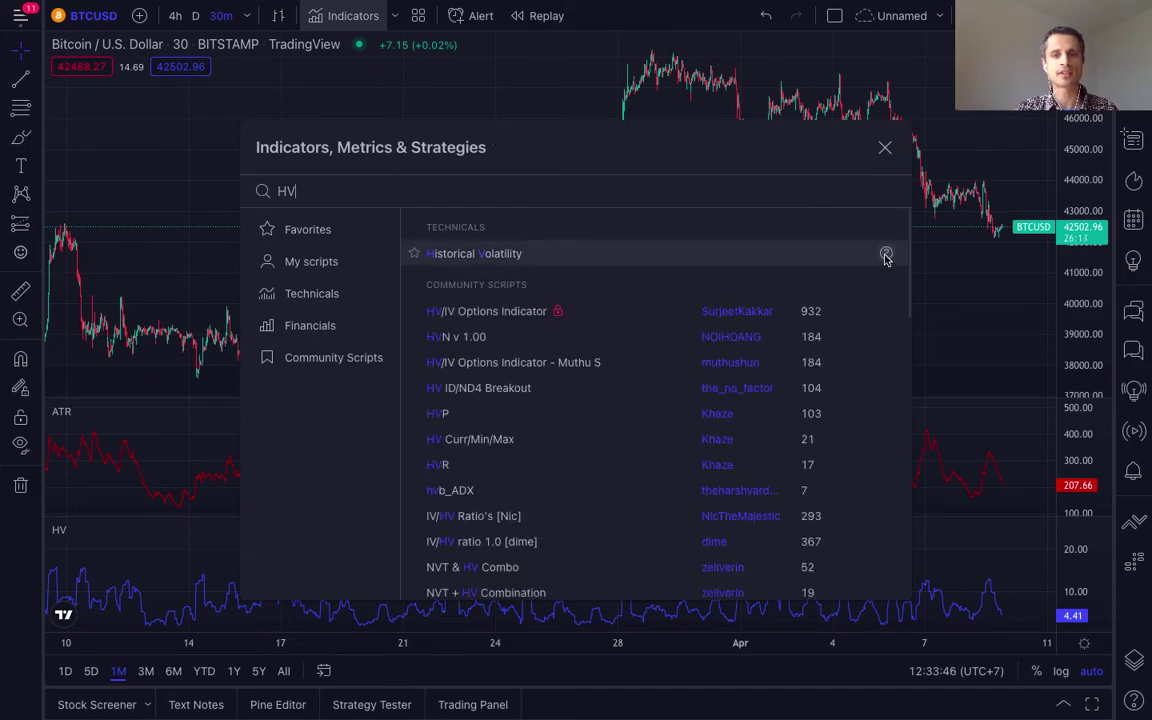
left_click(884, 255)
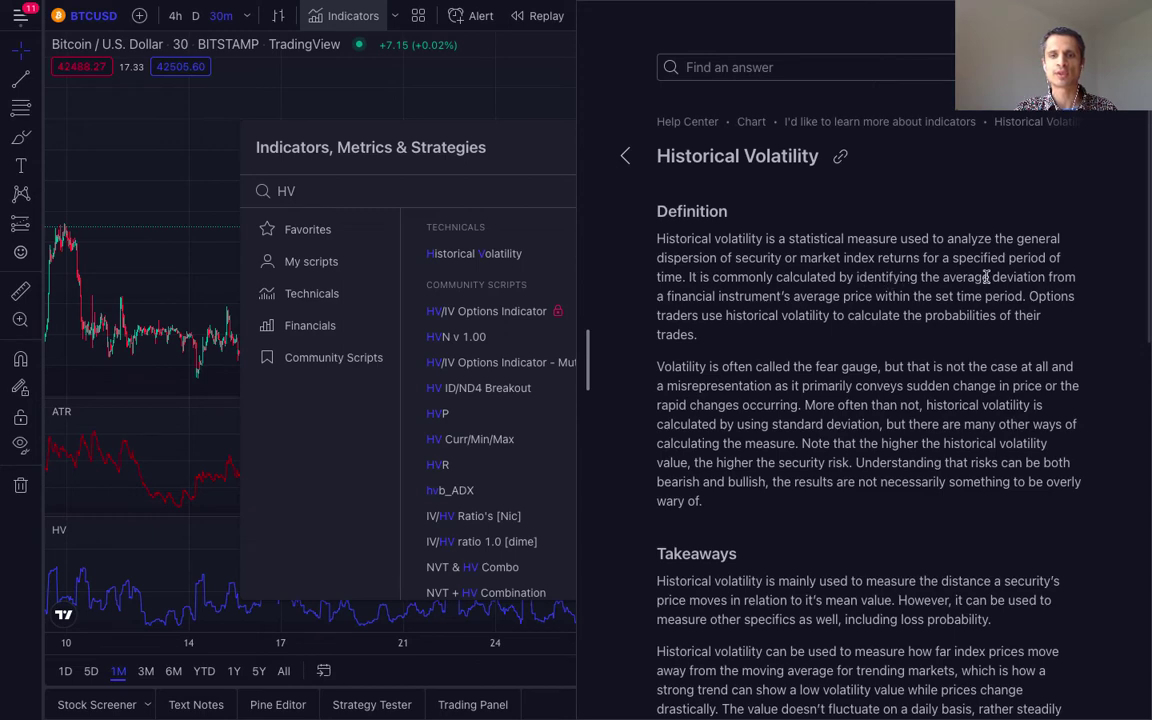
Step: Close the Historical Volatility help article and the indicator search, returning to the chart
key("super+w")
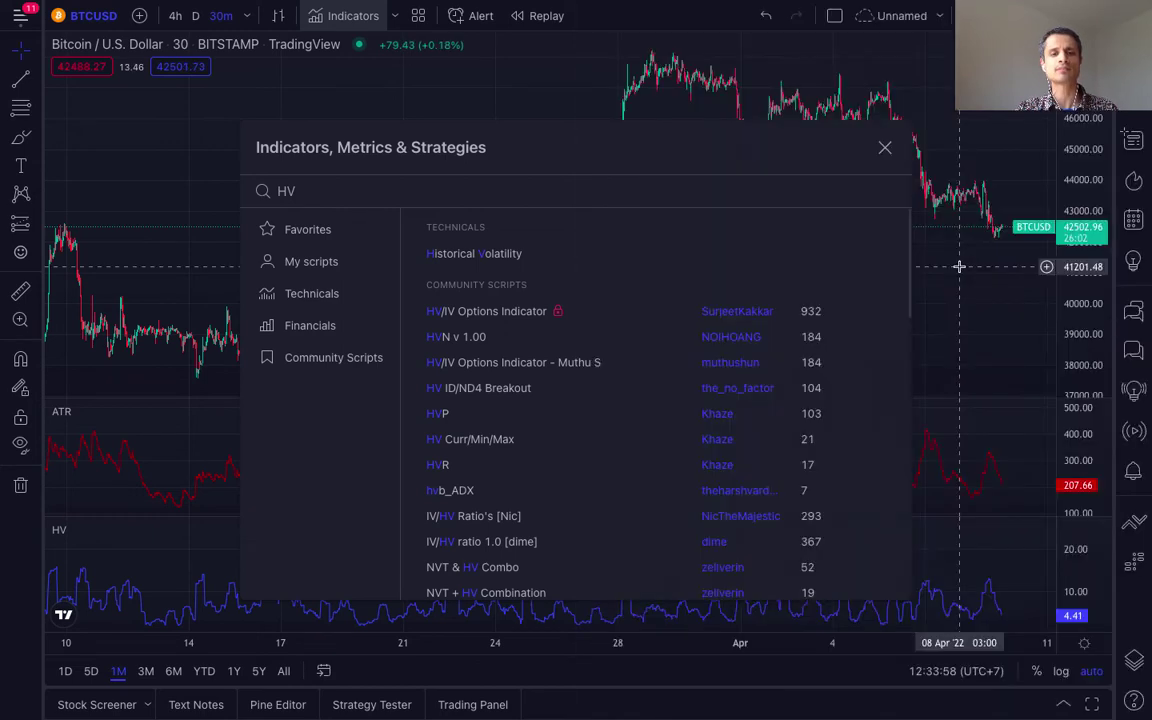
key("Escape")
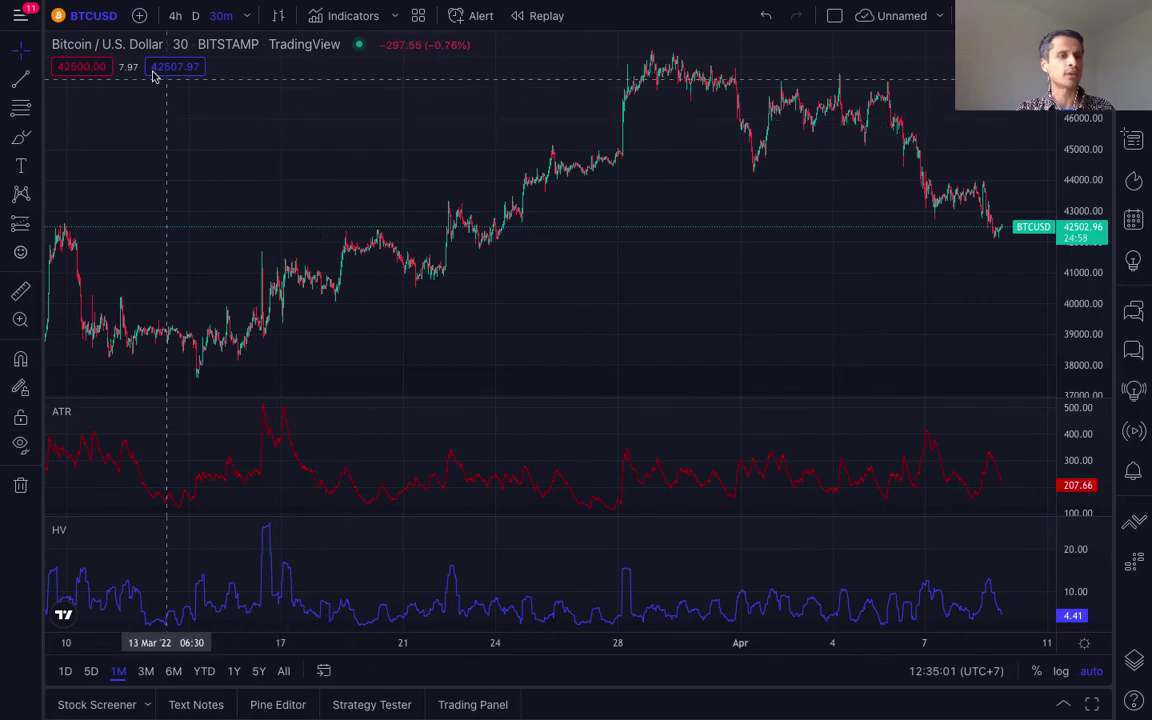
Step: Change the chart symbol to PAXGUSD from EIGHTCAP via a 'PAXG' search
left_click(78, 17)
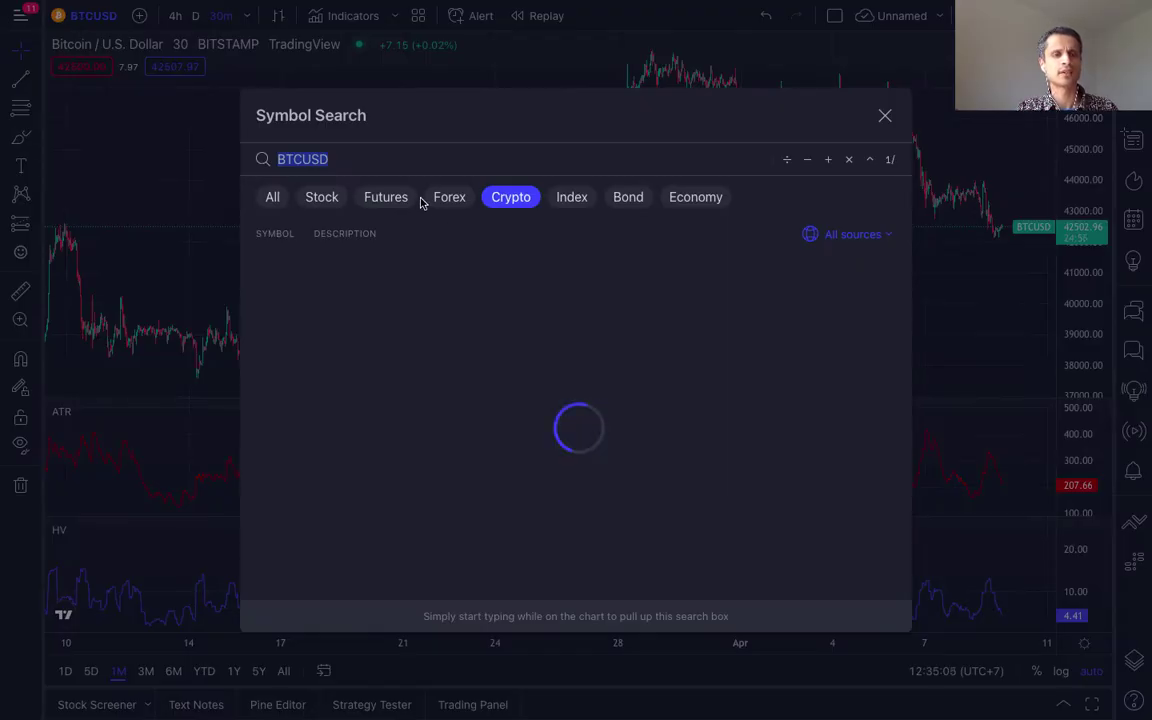
type("PAXG")
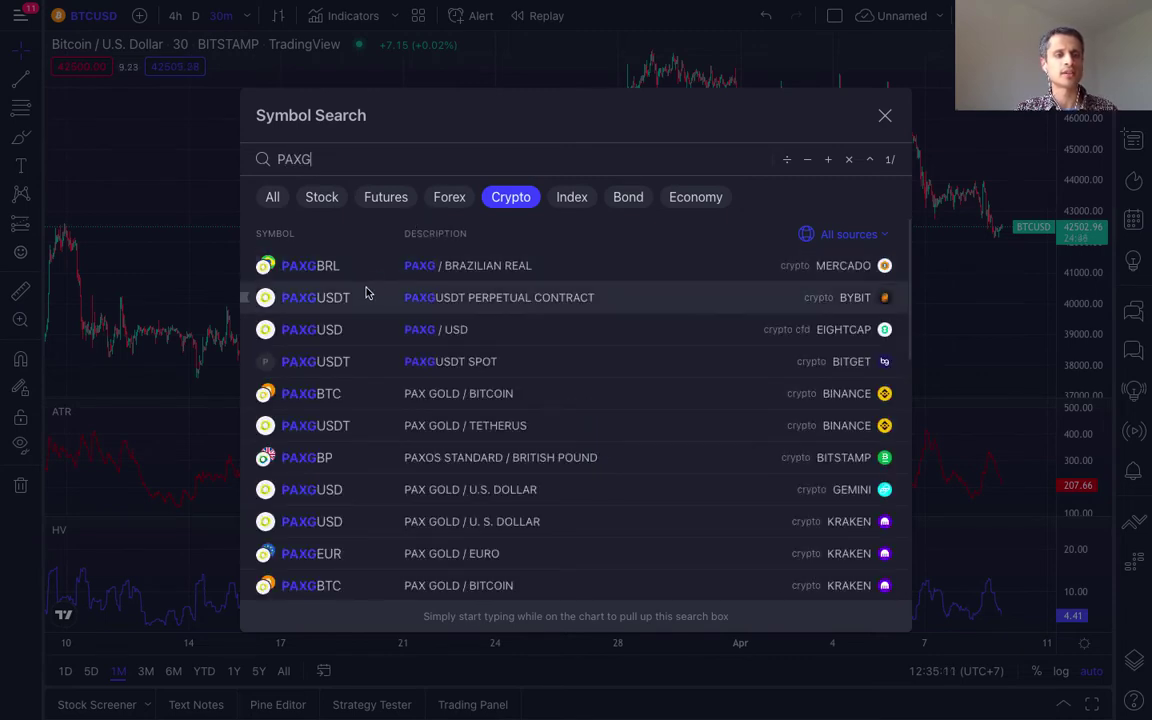
left_click(310, 334)
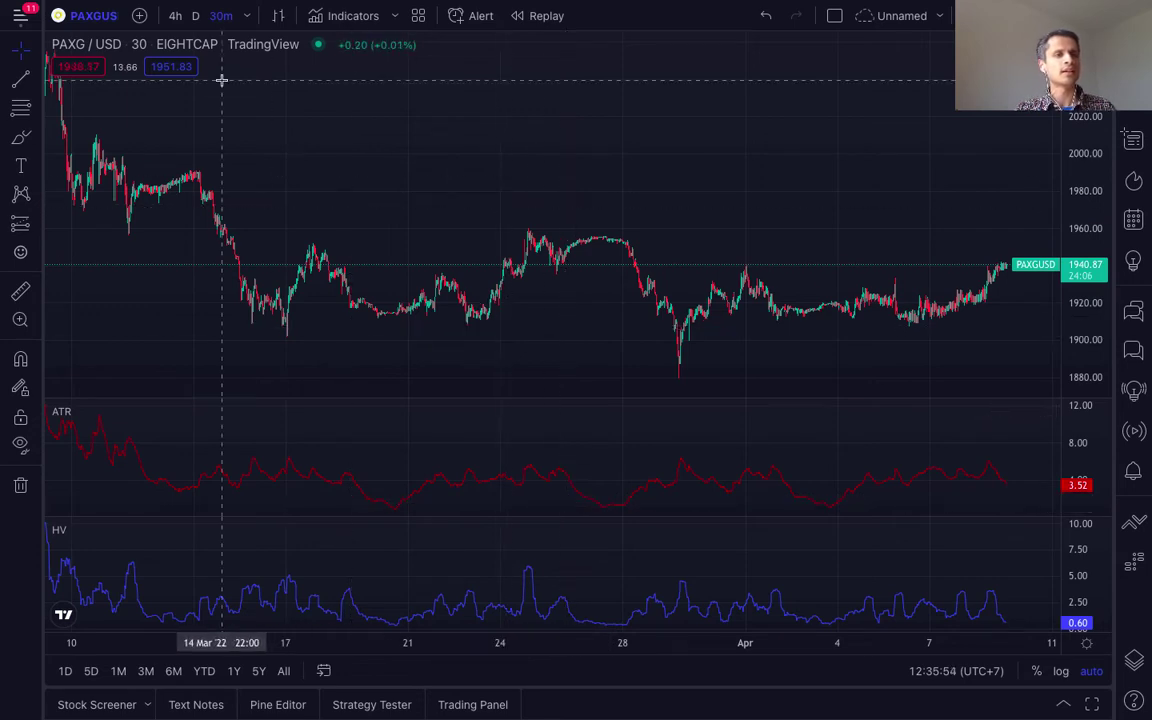
Step: Look up 'SOL' in Symbol Search, then dismiss it, leaving the chart on PAXG/USD
left_click(77, 15)
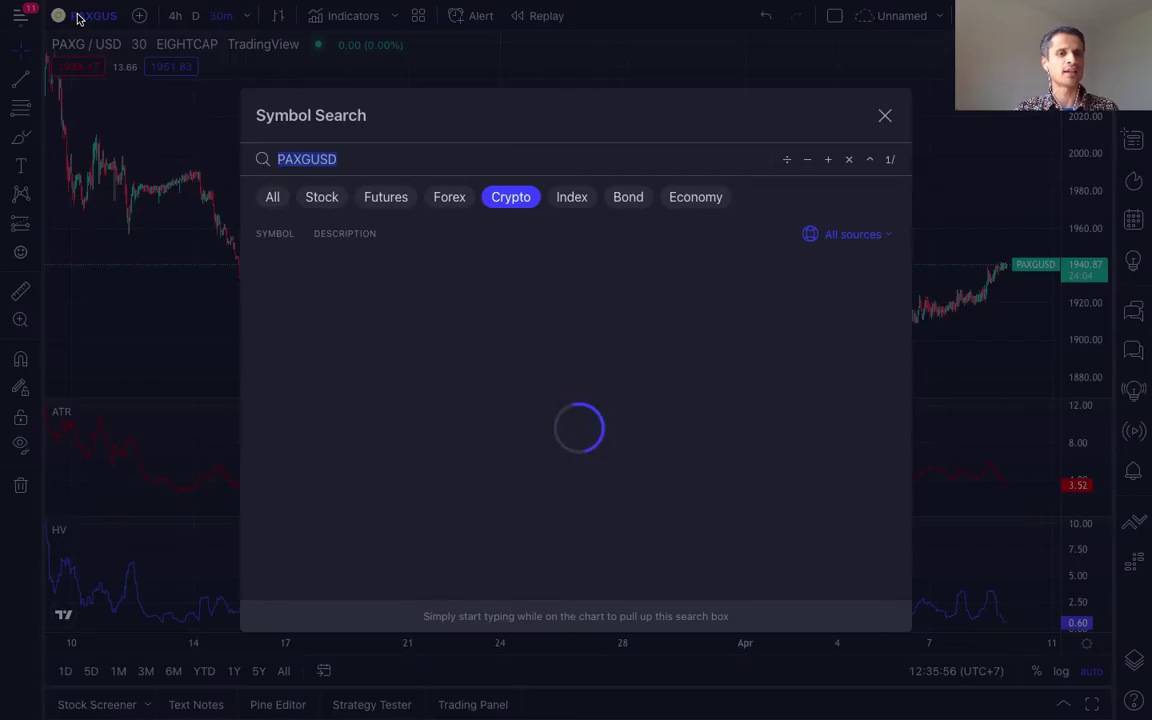
type("SOL")
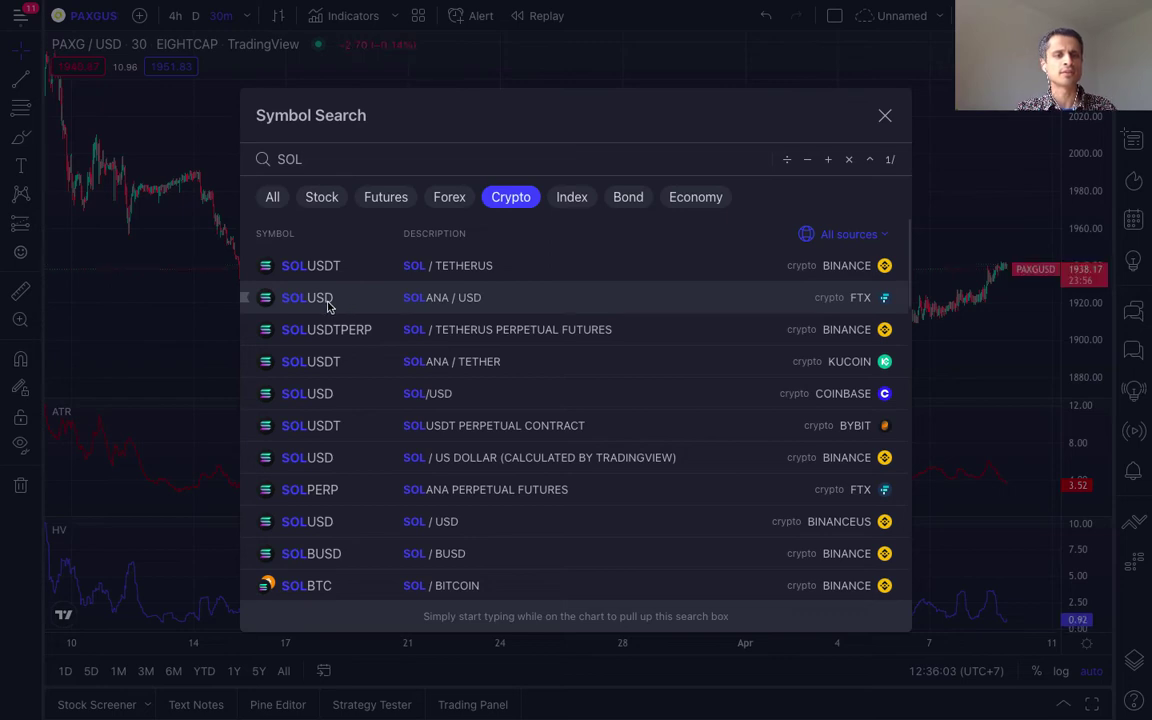
key("Escape")
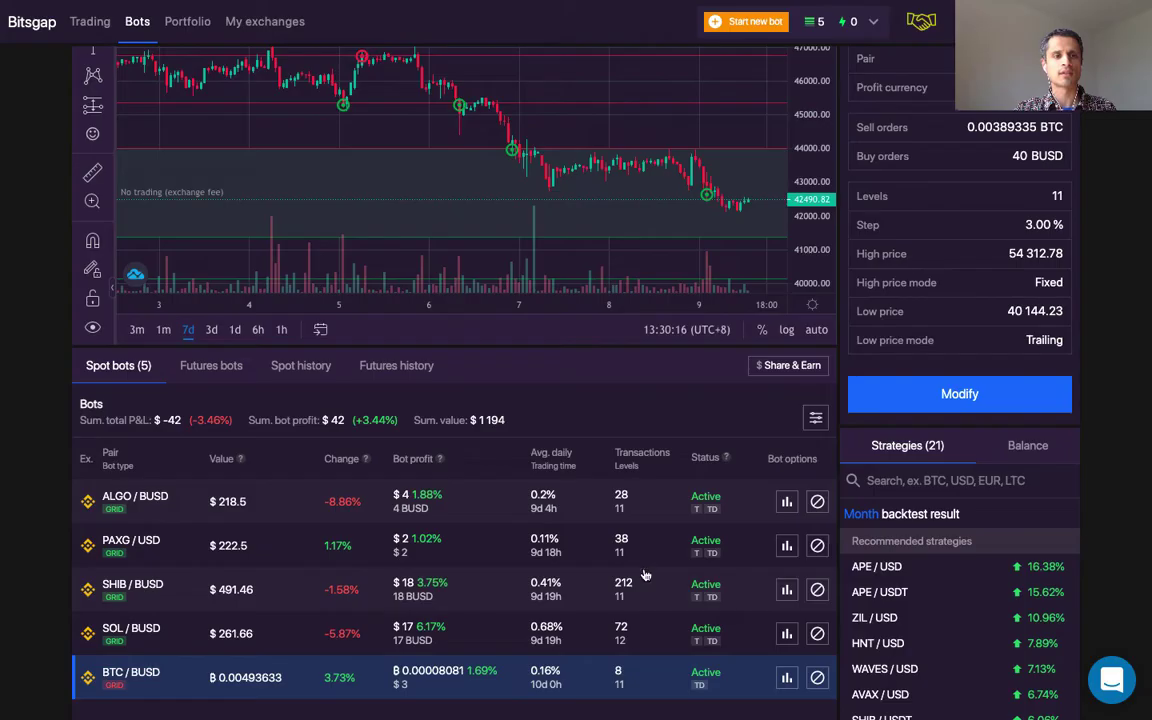
Step: View the PAXG/USD bot's details, then reveal tip 3, 'Run your trading operations like a business'
left_click(163, 549)
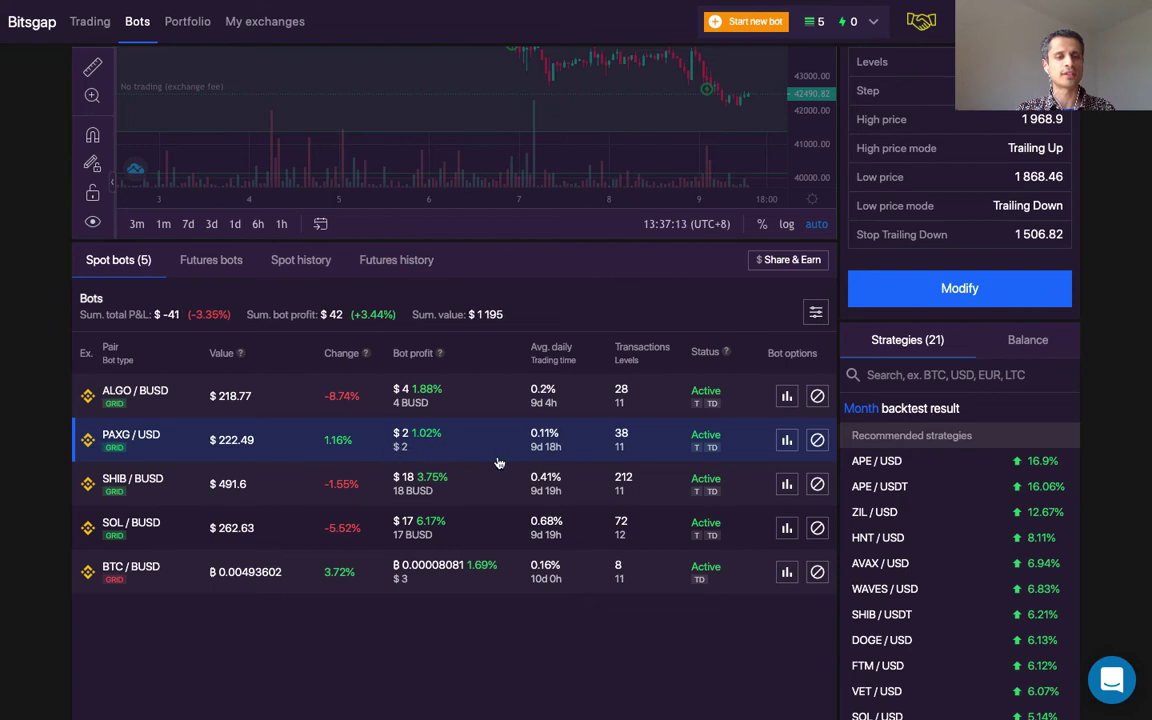
key("alt+Tab")
left_click(560, 444)
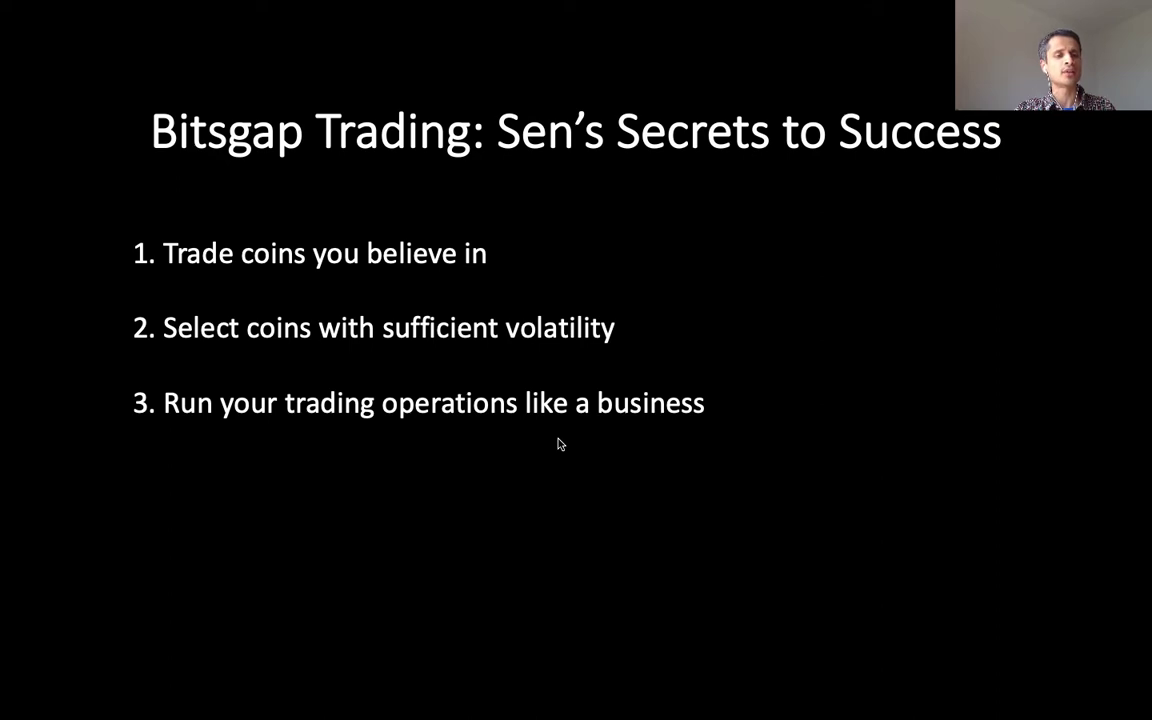
Step: Reveal the fourth and fifth tips (quote-coin profits), then return to Bitsgap's five active spot grid bots
key("super+Tab")
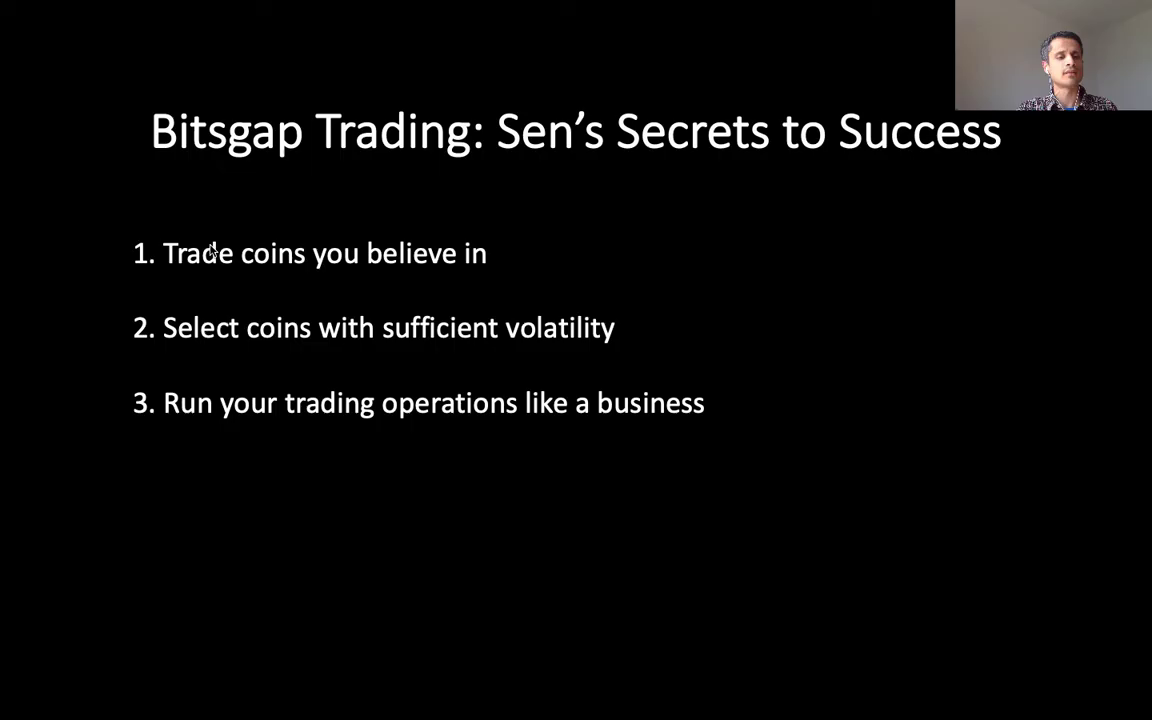
left_click(212, 250)
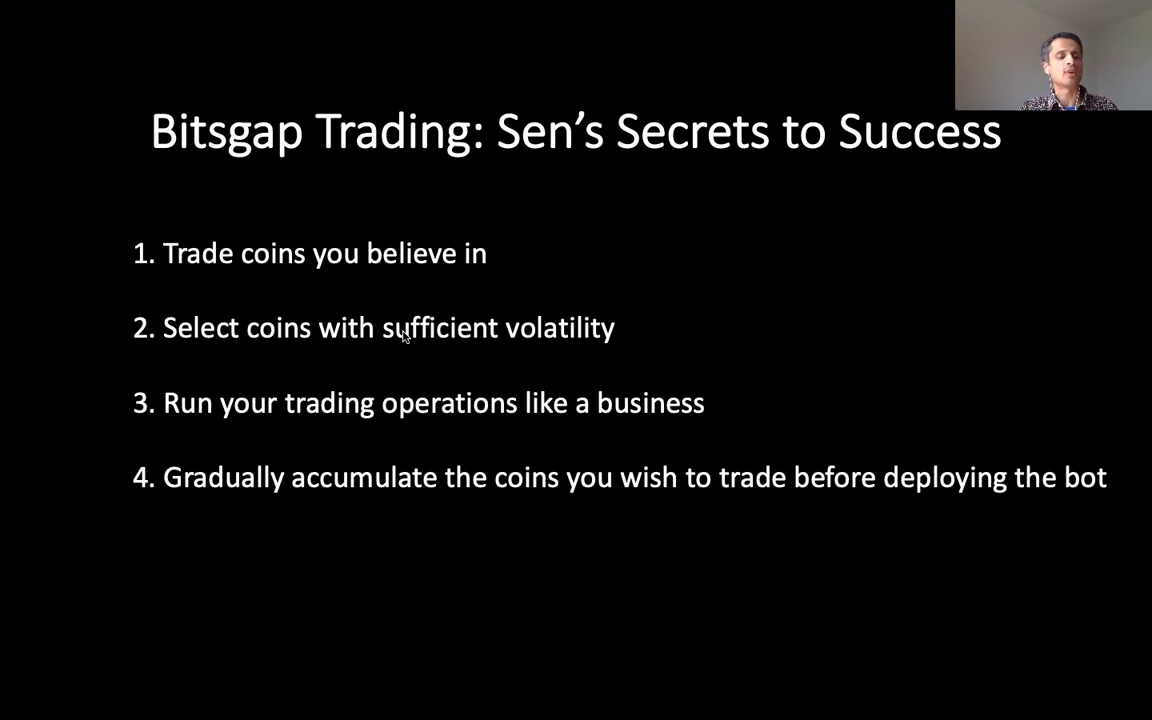
key("Right")
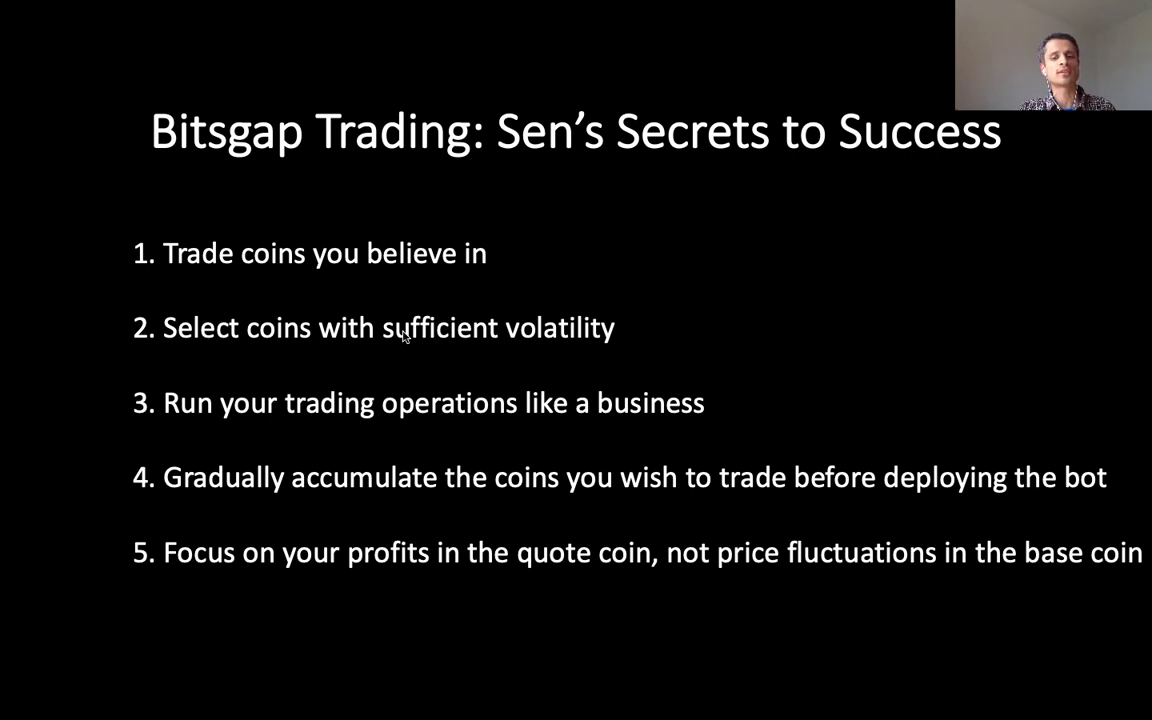
key("super+Tab")
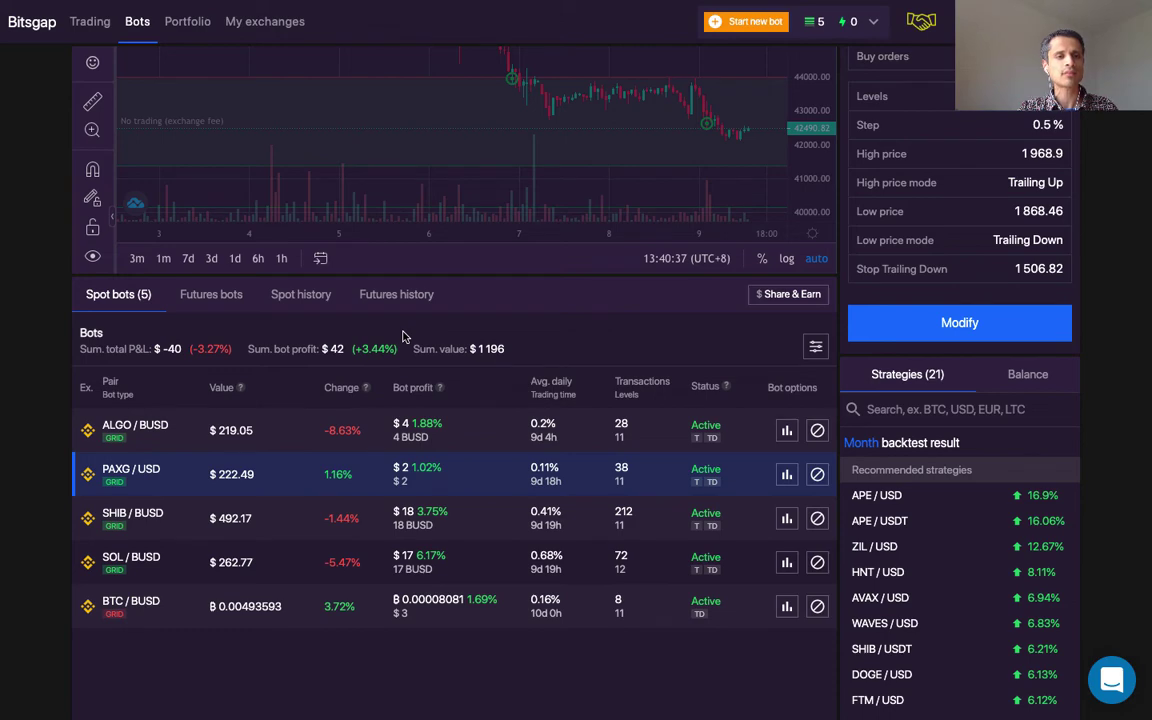
scroll(403, 336, "up", 2)
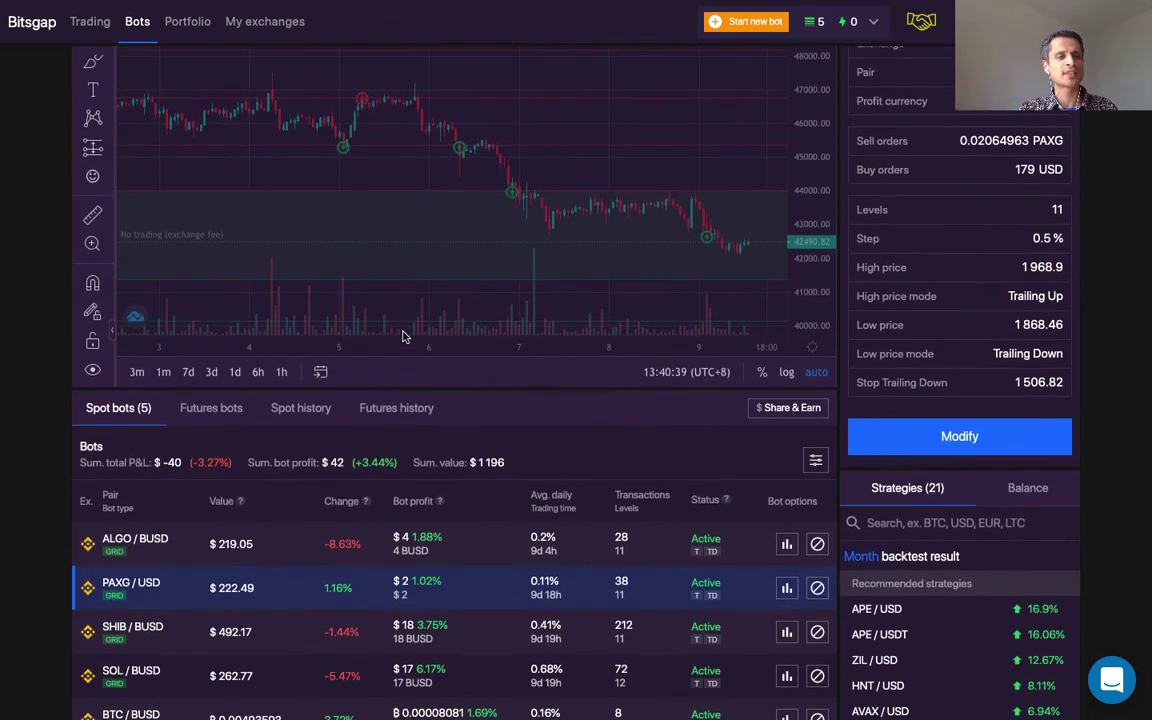
scroll(404, 334, "down", 1)
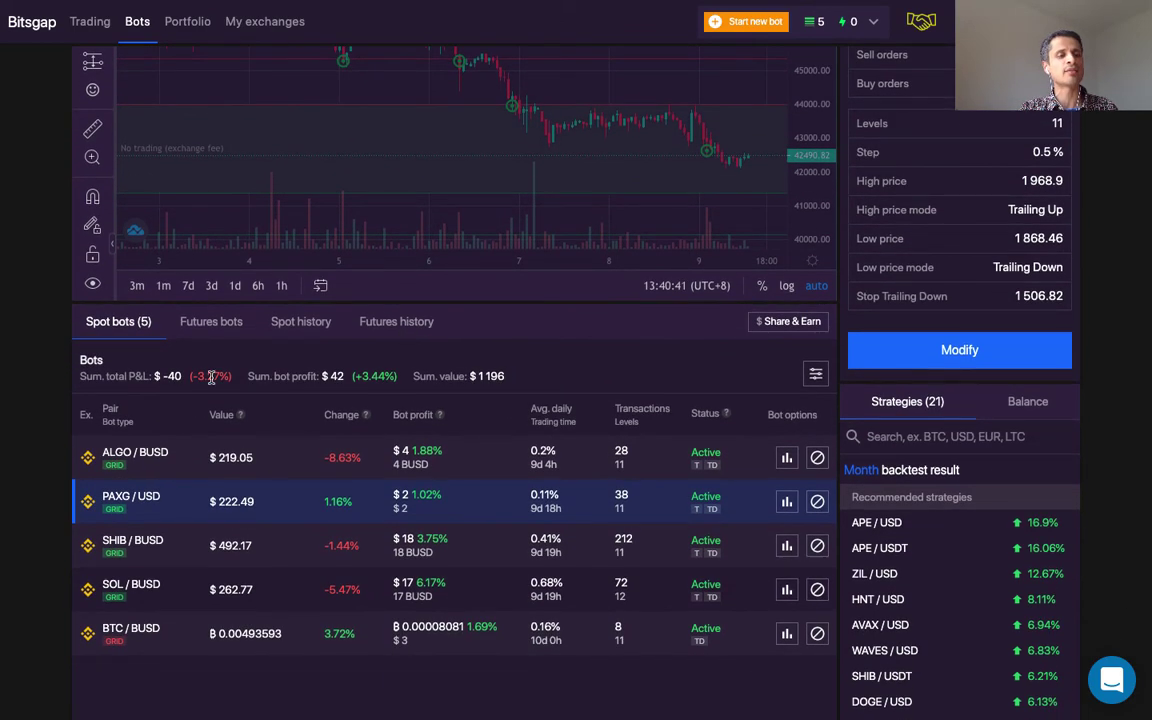